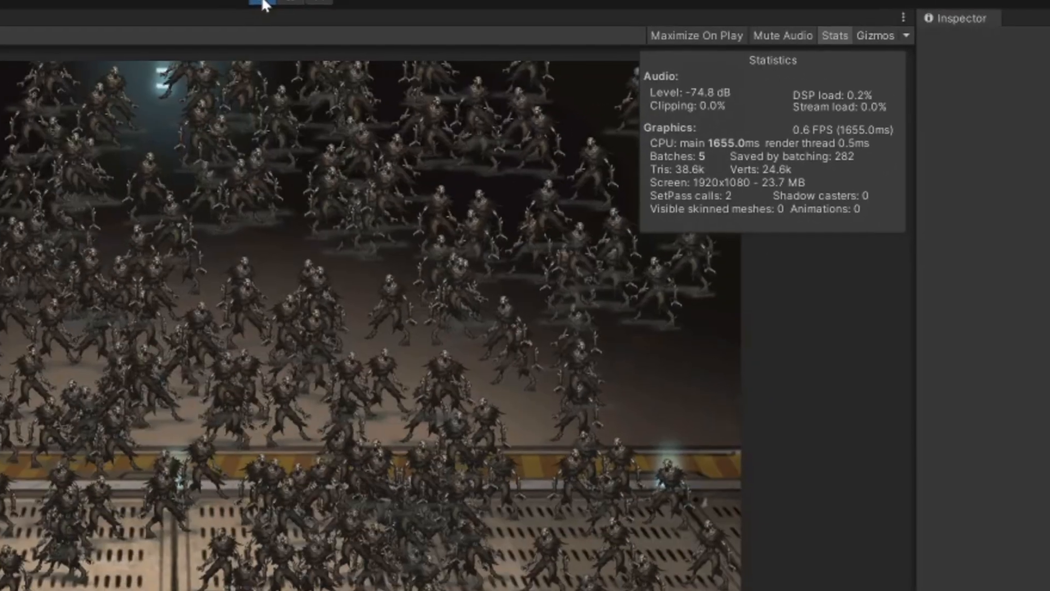
Stop the running game, then play-test the zombie scene once more and stop it
{"action": "left_click", "coordinate": [263, 2]}
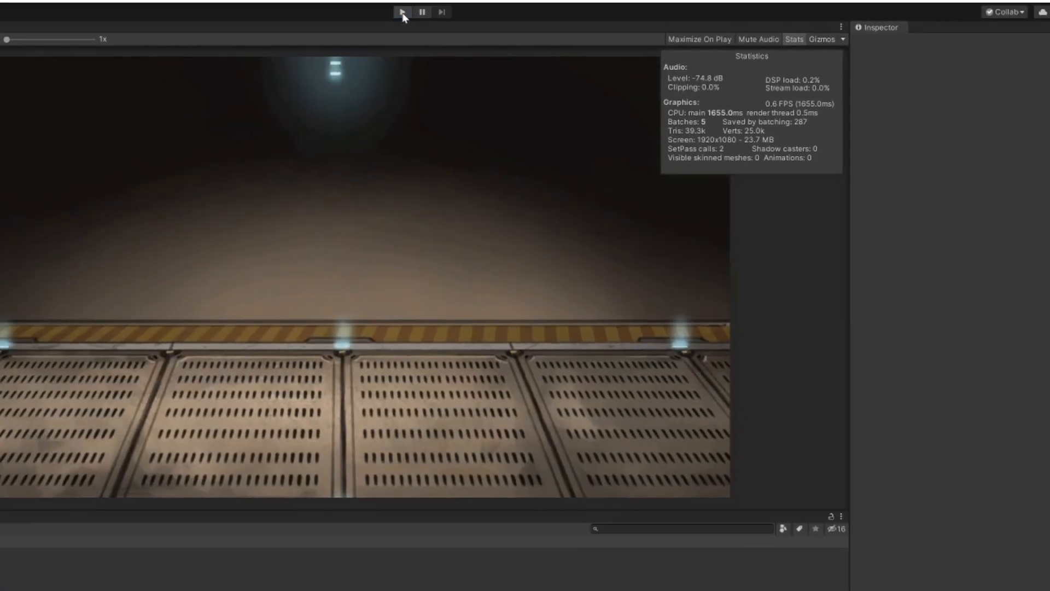
{"action": "left_click", "coordinate": [263, 2]}
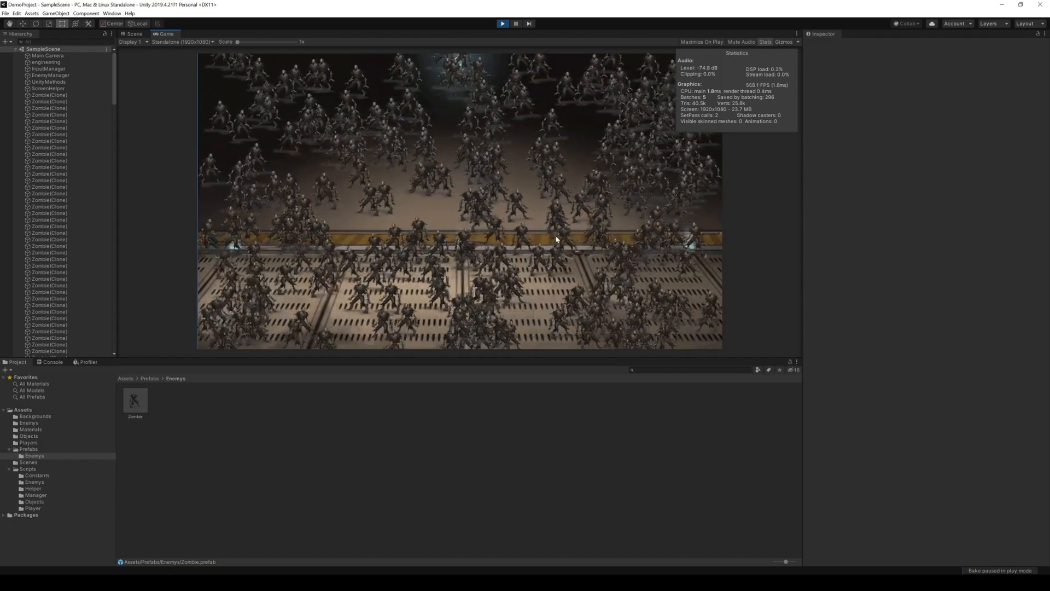
{"action": "left_click", "coordinate": [502, 23]}
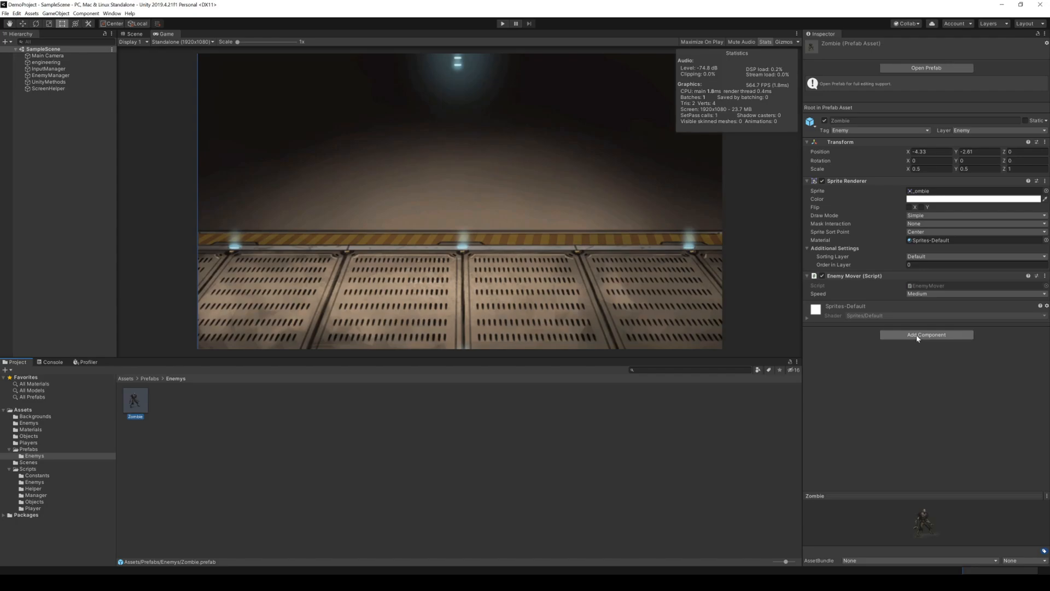
Add a Polygon Collider 2D to the Zombie prefab, then test the scene in play mode
{"action": "left_click", "coordinate": [926, 334]}
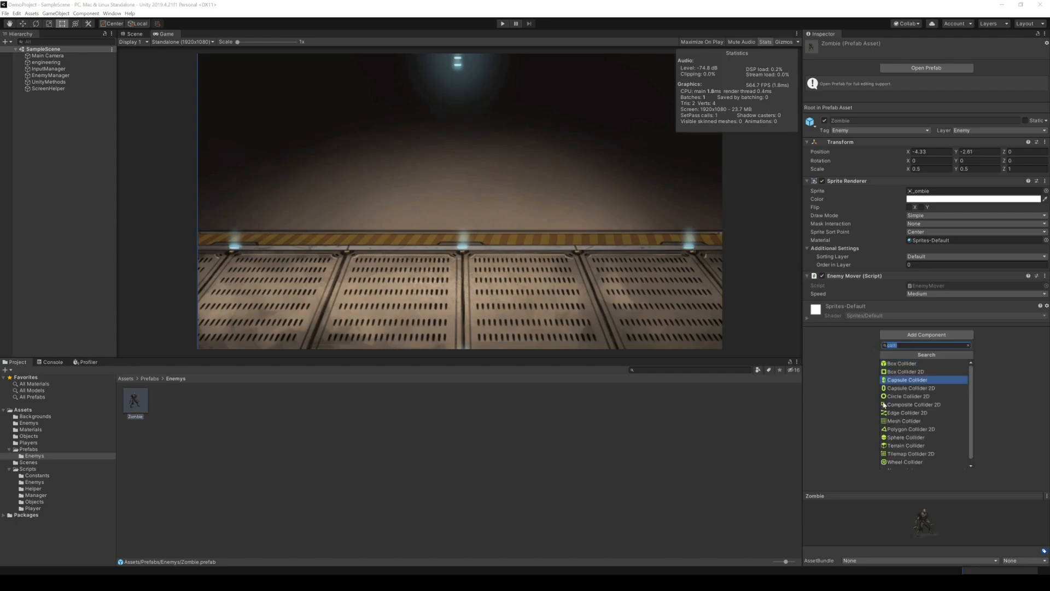
{"action": "left_click", "coordinate": [907, 429]}
{"action": "double_click", "coordinate": [135, 402]}
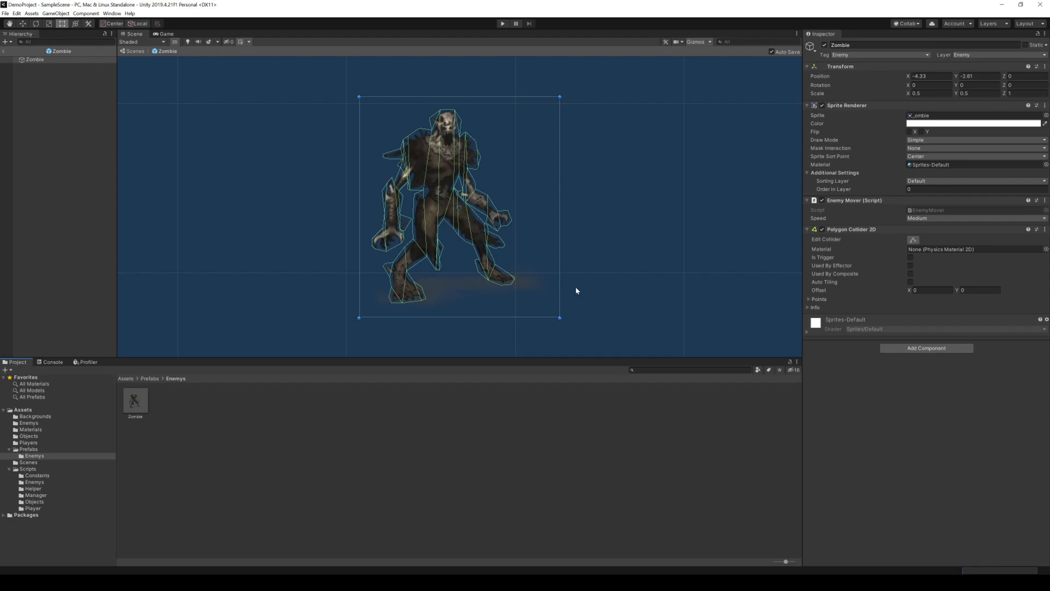
{"action": "key", "text": "ctrl+p"}
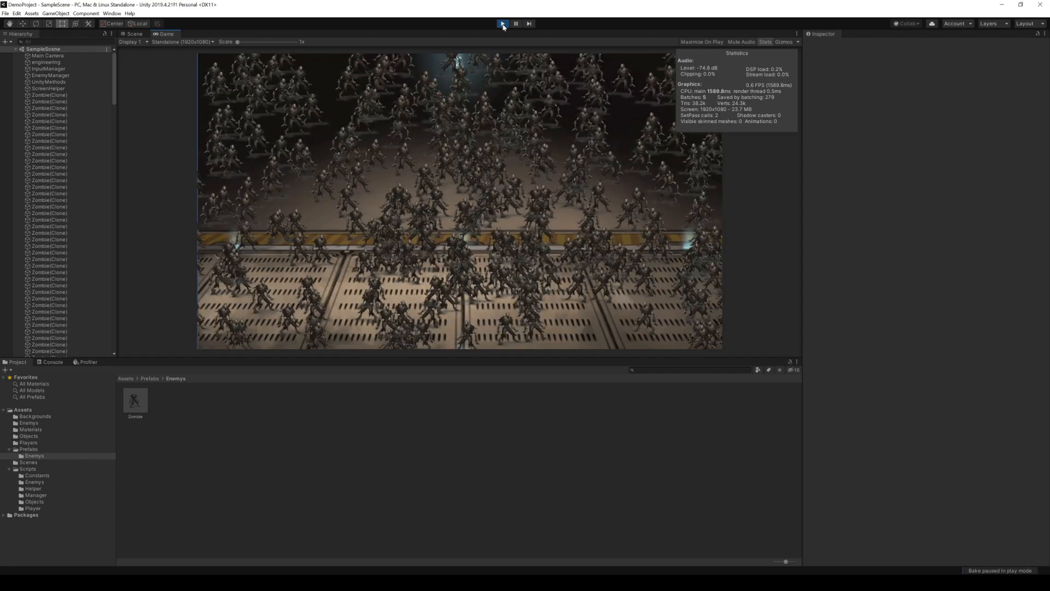
{"action": "left_click", "coordinate": [502, 24]}
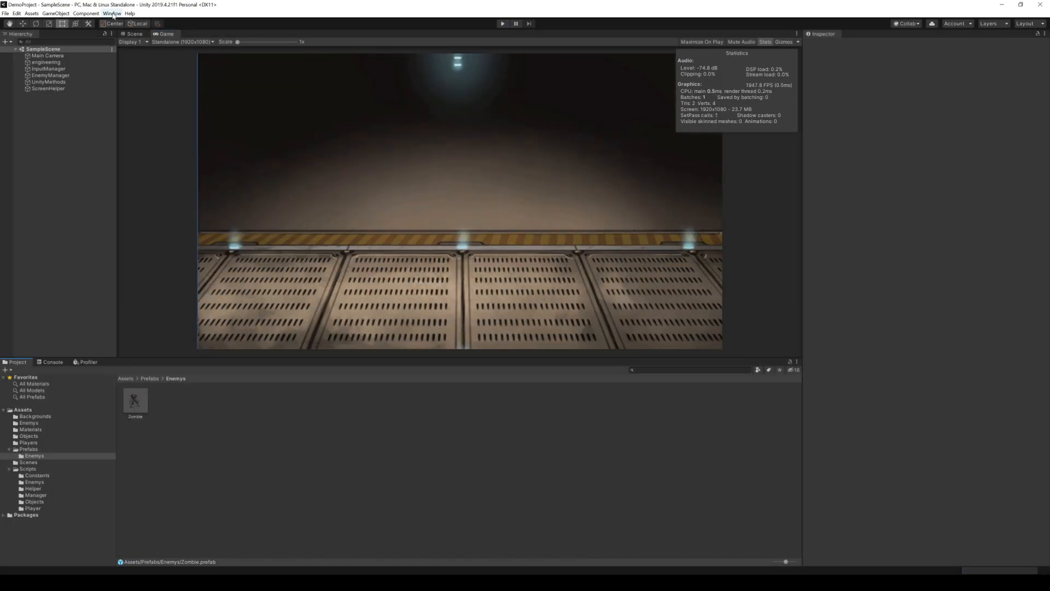
Open the Profiler and record a play-mode run of the scene with the polygon colliders
{"action": "left_click", "coordinate": [112, 14]}
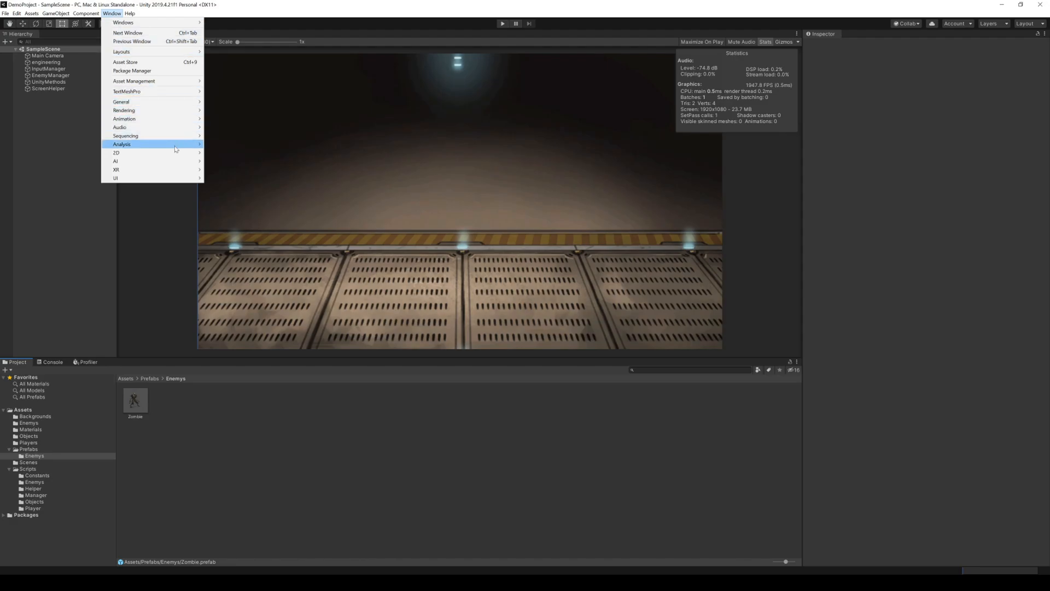
{"action": "mouse_move", "coordinate": [175, 148]}
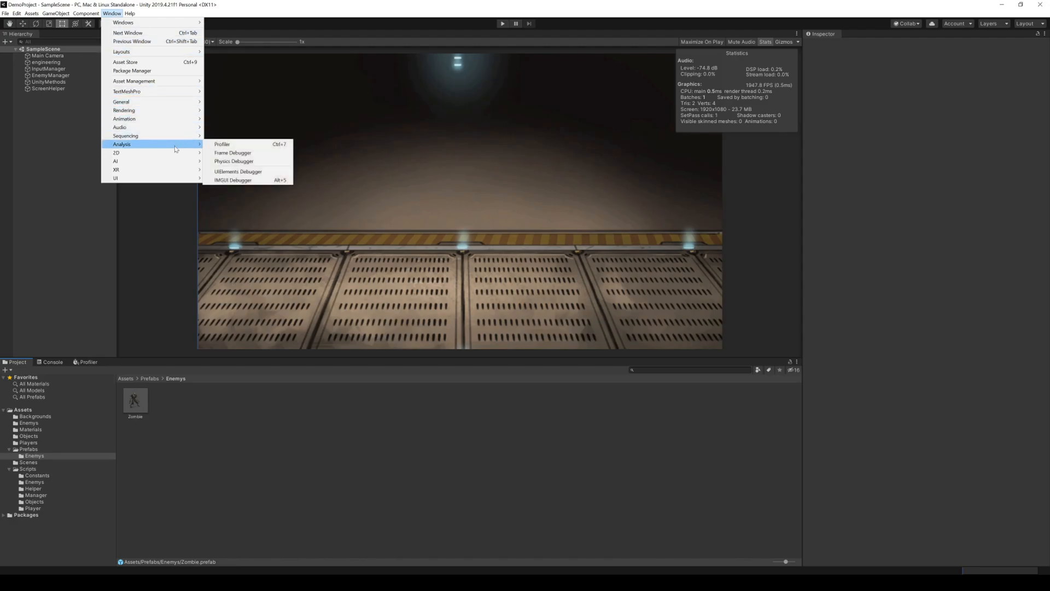
{"action": "left_click", "coordinate": [236, 145]}
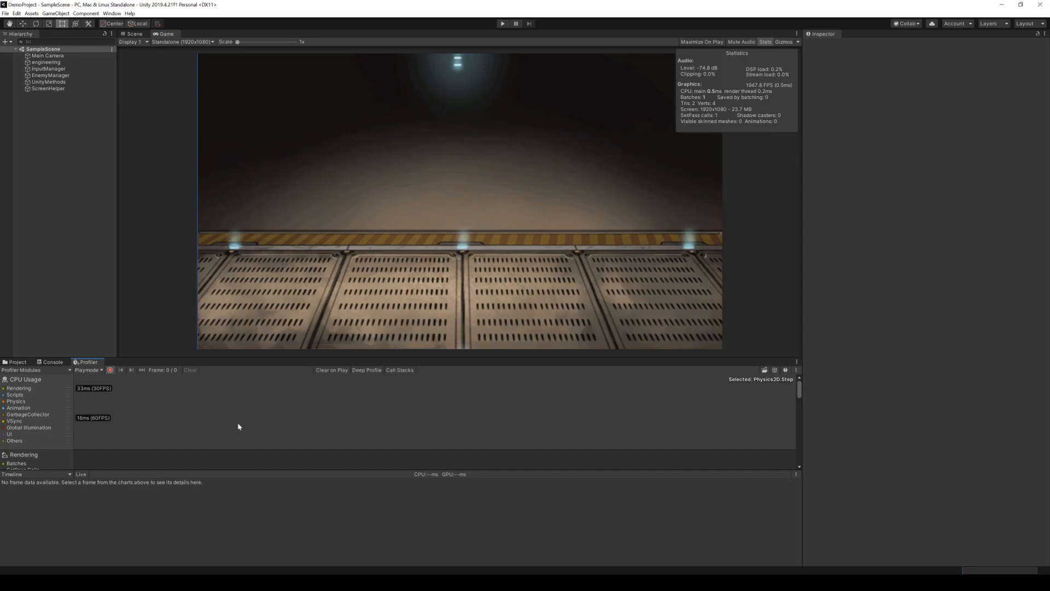
{"action": "left_click", "coordinate": [502, 24]}
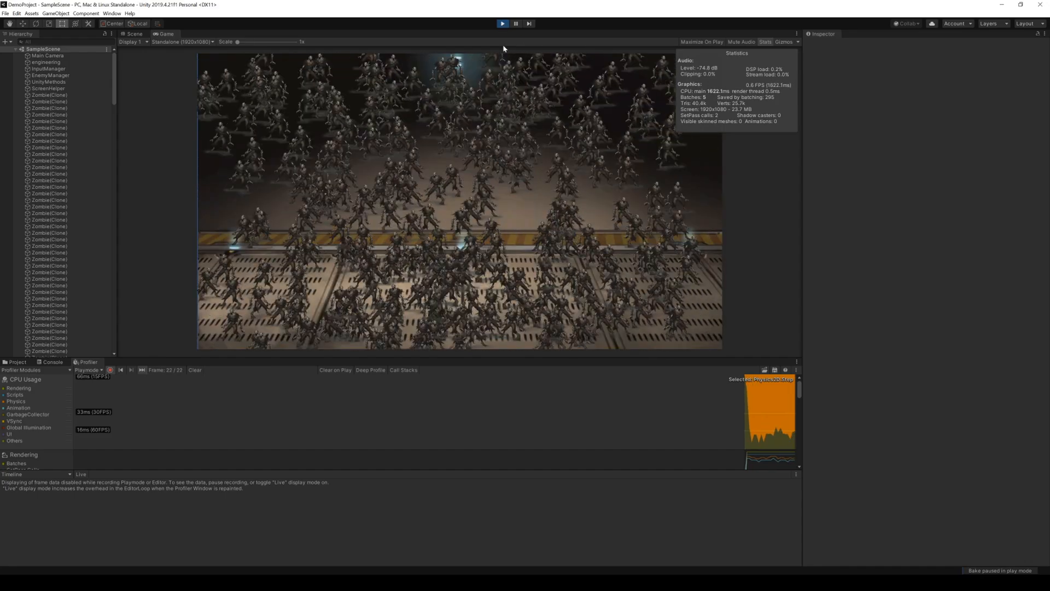
{"action": "left_click", "coordinate": [503, 24]}
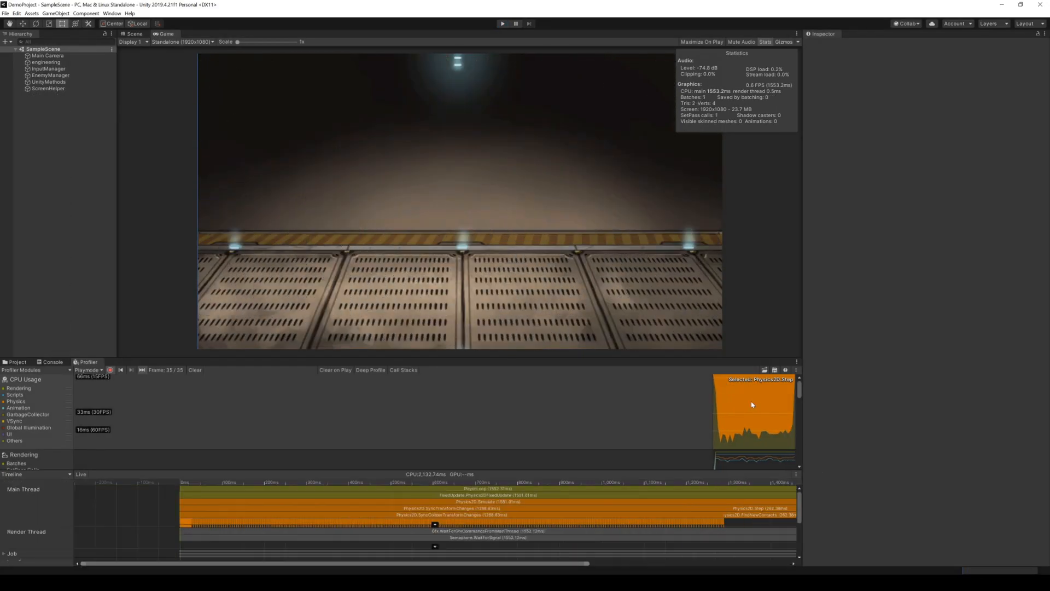
Compare frames of the recorded CPU usage and examine the full timeline of frame 13
{"action": "left_click", "coordinate": [720, 406]}
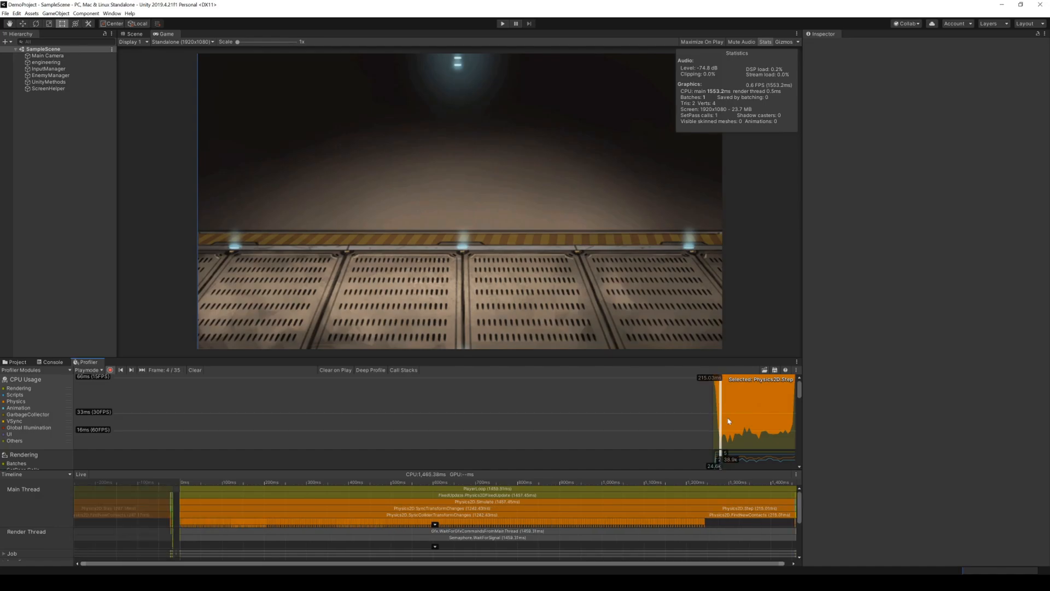
{"action": "left_click", "coordinate": [743, 408]}
{"action": "left_click_drag", "start_coordinate": [640, 563], "coordinate": [605, 565]}
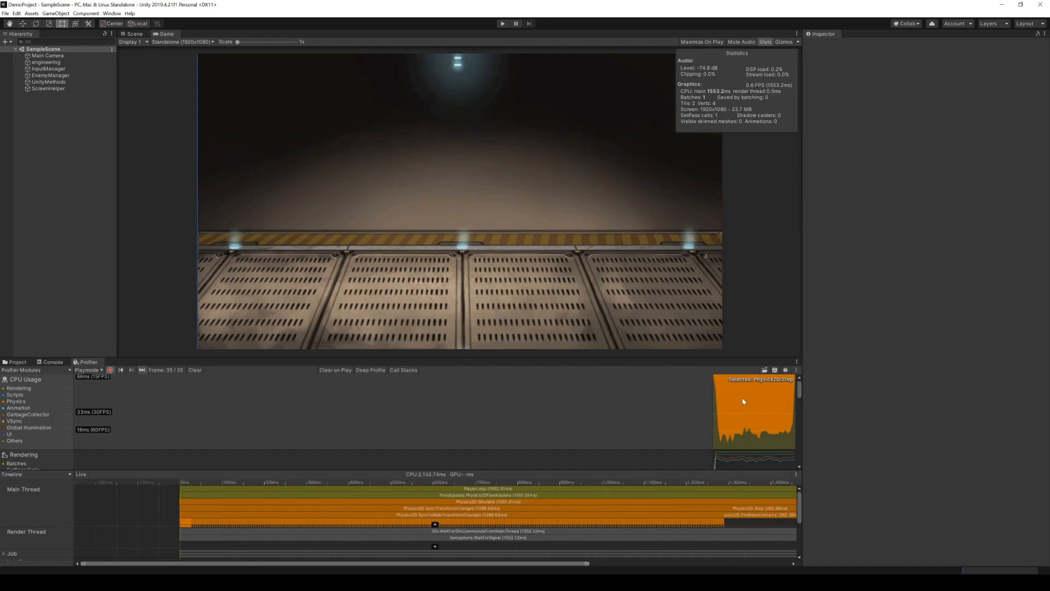
{"action": "left_click", "coordinate": [722, 385]}
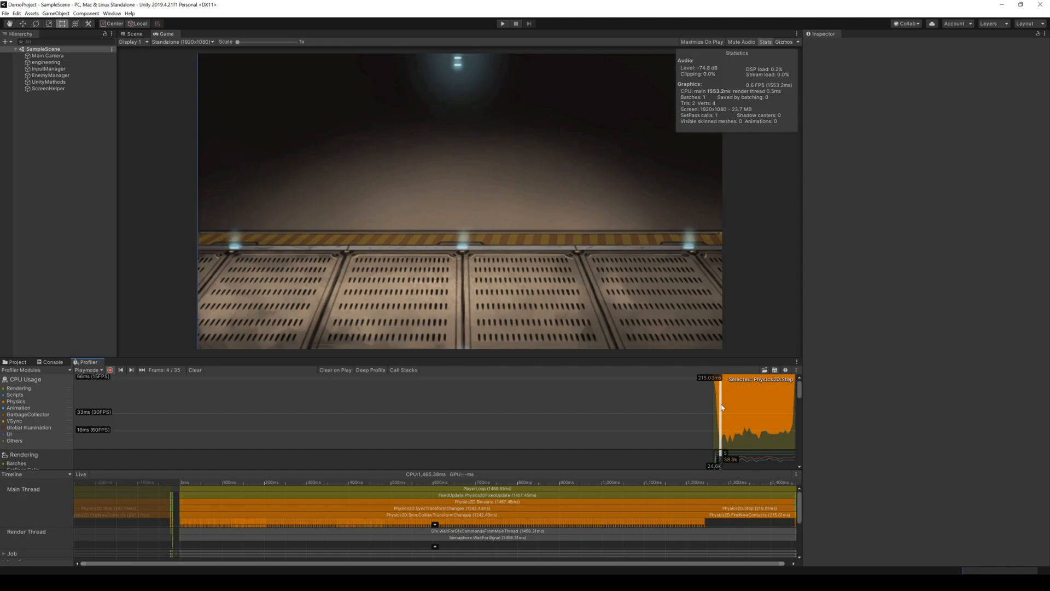
{"action": "left_click", "coordinate": [730, 408]}
{"action": "left_click", "coordinate": [742, 411]}
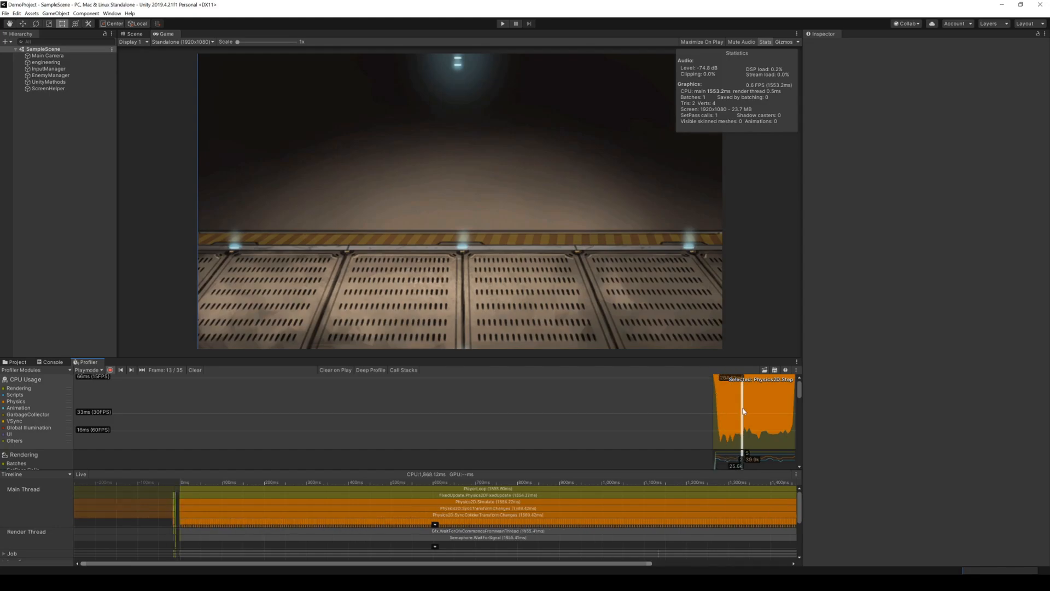
{"action": "scroll", "coordinate": [582, 526], "scroll_direction": "down", "scroll_amount": 3}
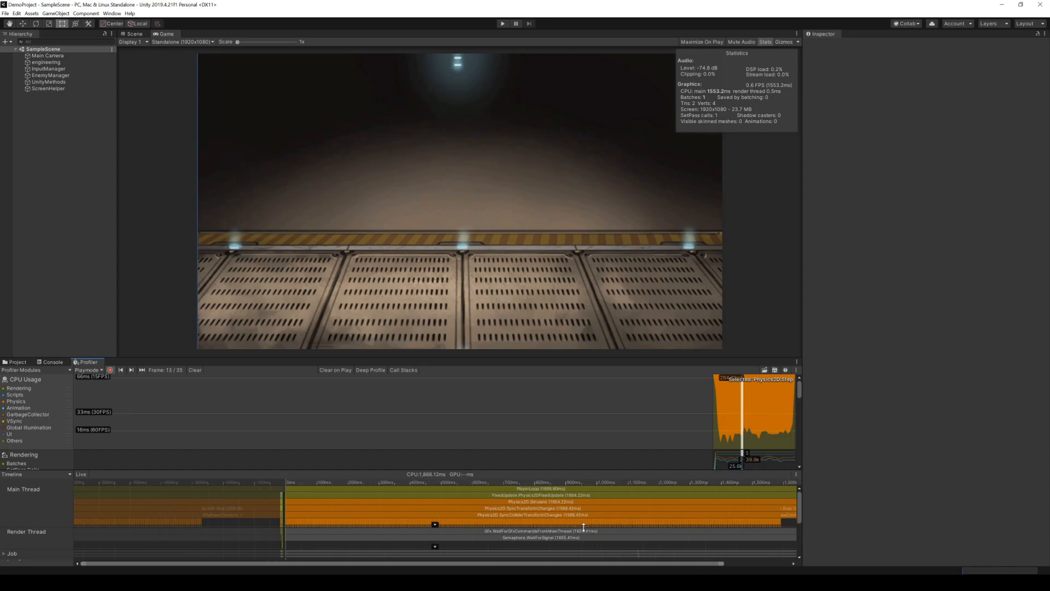
{"action": "left_click_drag", "start_coordinate": [624, 566], "coordinate": [703, 563]}
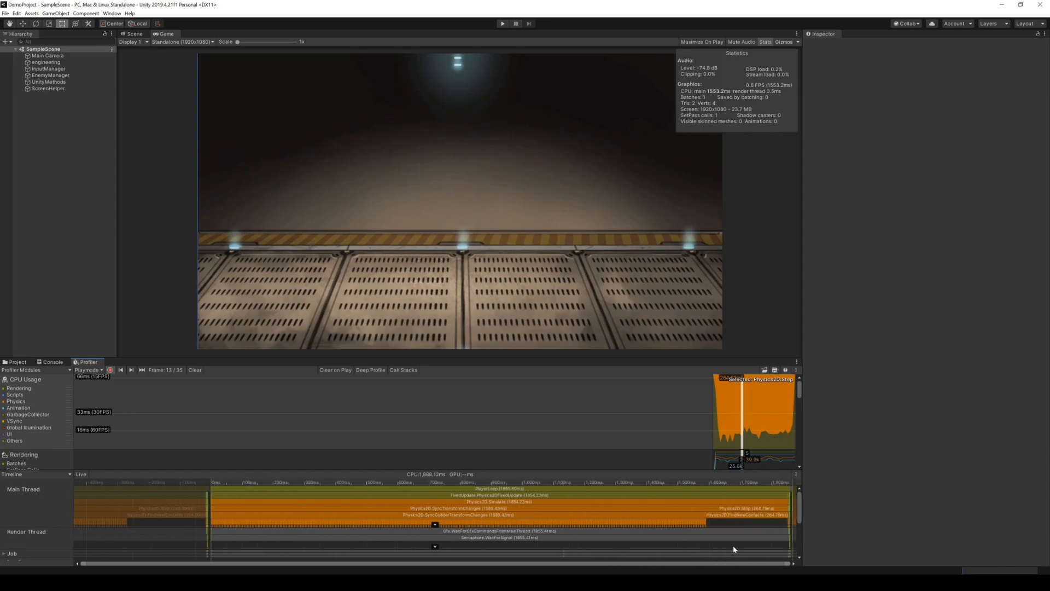
{"action": "scroll", "coordinate": [539, 518], "scroll_direction": "down", "scroll_amount": 1}
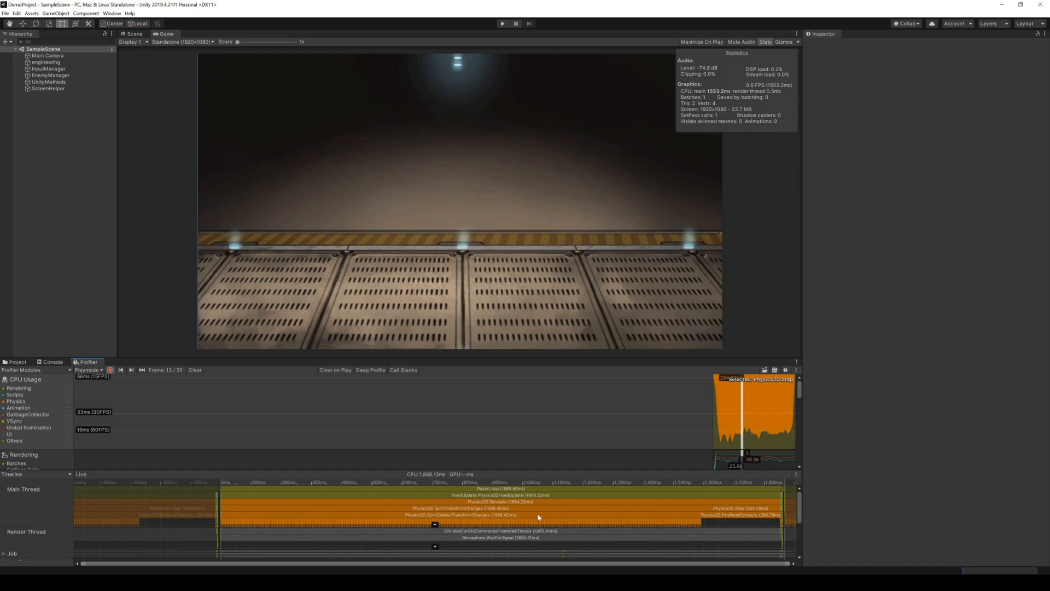
Expand the Main Thread timeline and examine the timings of its Physics2D samples, including SyncTransformChanges, PolygonColliderPrepareShapes and DestroyShapes
{"action": "left_click", "coordinate": [435, 524]}
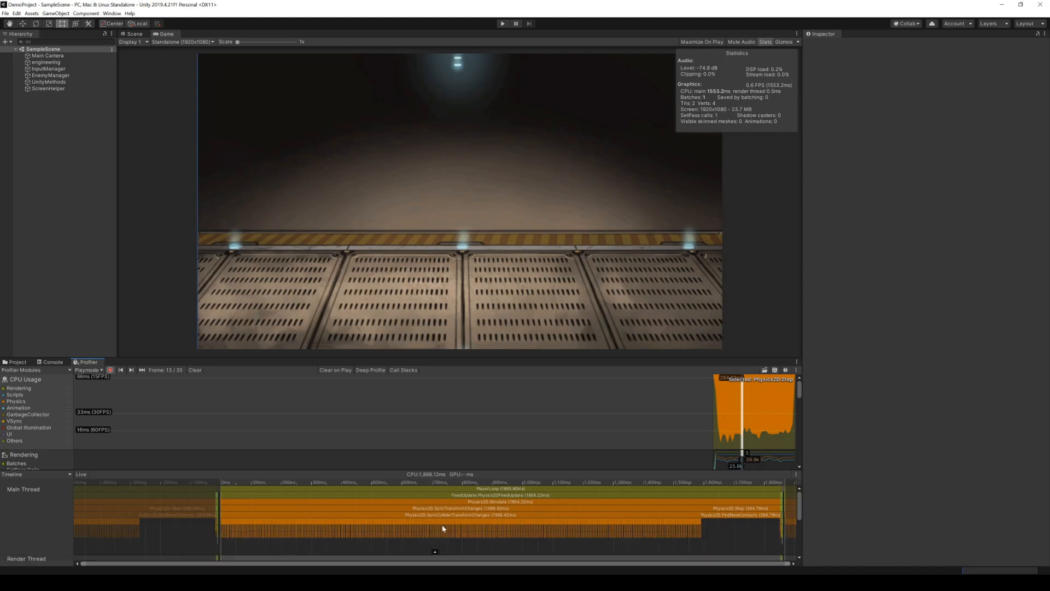
{"action": "left_click", "coordinate": [423, 533]}
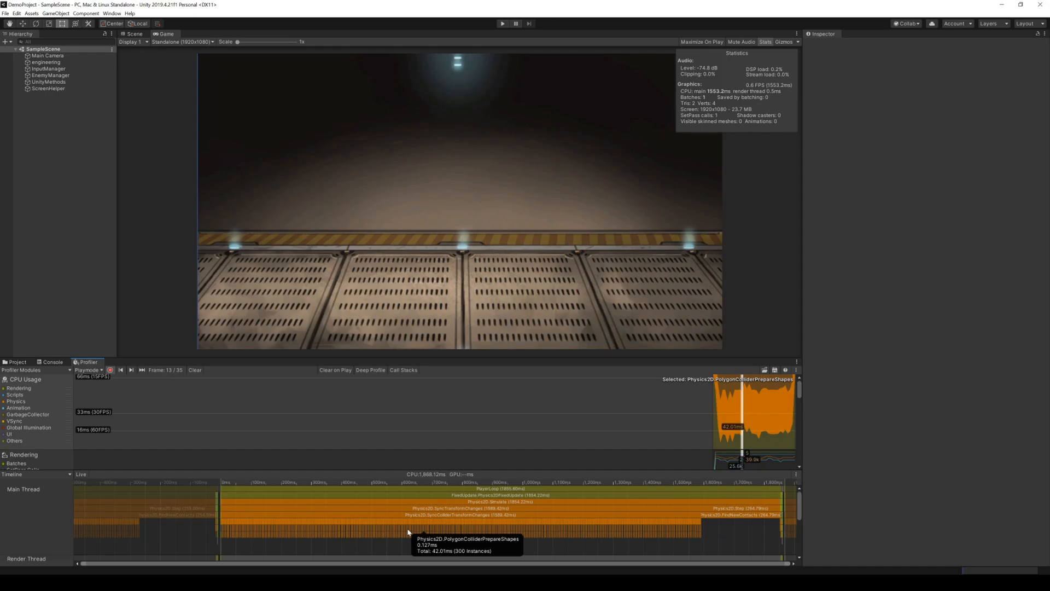
{"action": "left_click", "coordinate": [384, 502]}
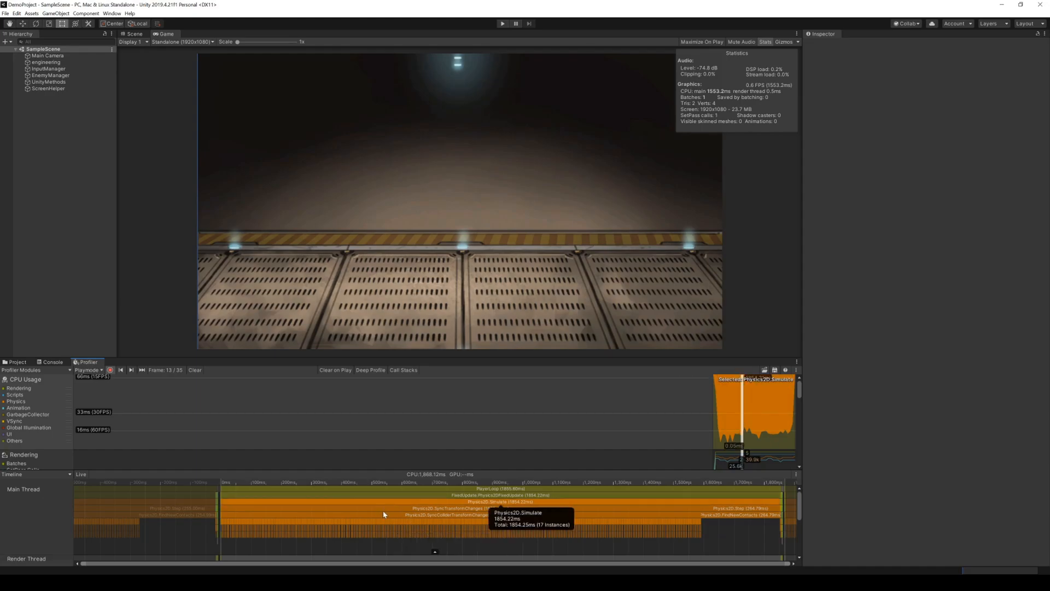
{"action": "left_click", "coordinate": [384, 509]}
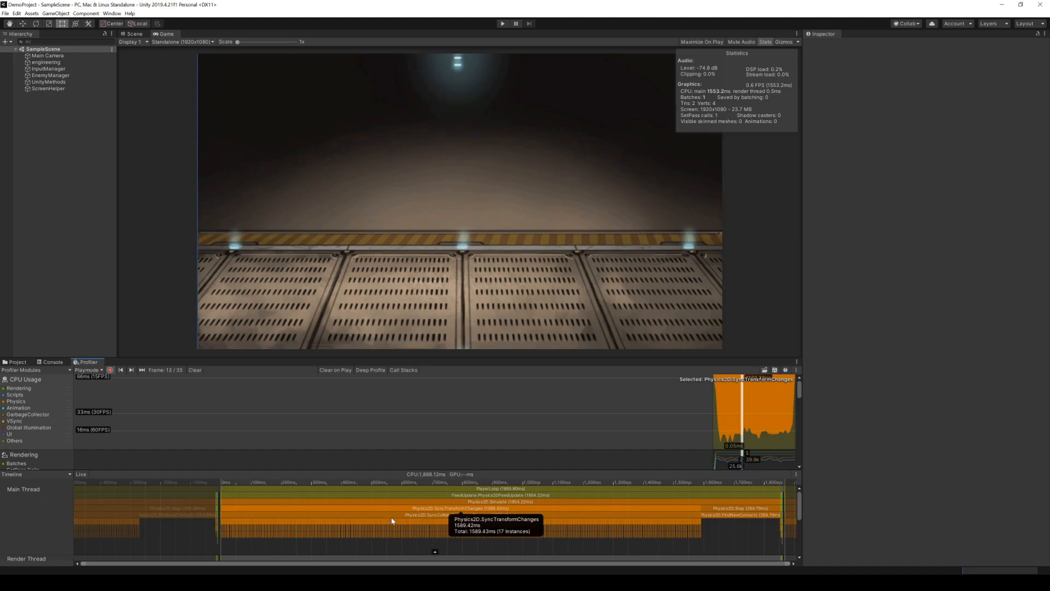
{"action": "left_click", "coordinate": [391, 515]}
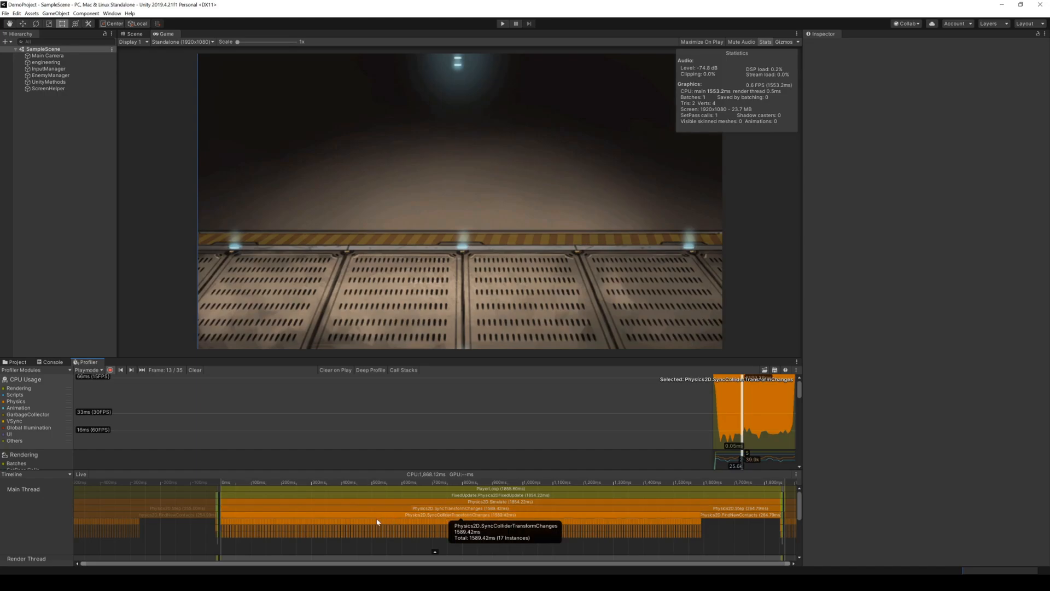
{"action": "left_click", "coordinate": [436, 524]}
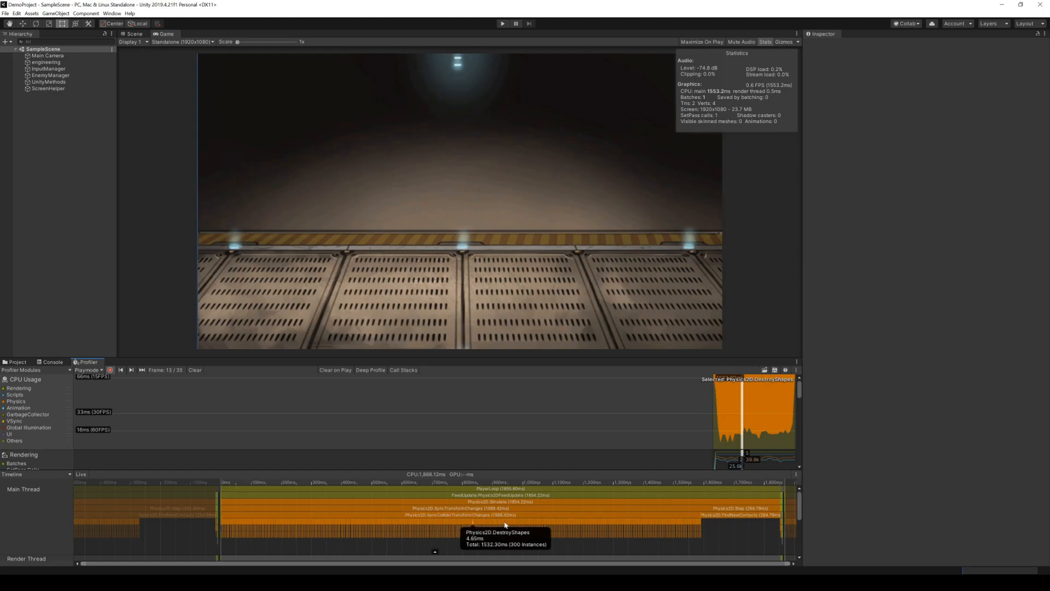
{"action": "left_click", "coordinate": [595, 522]}
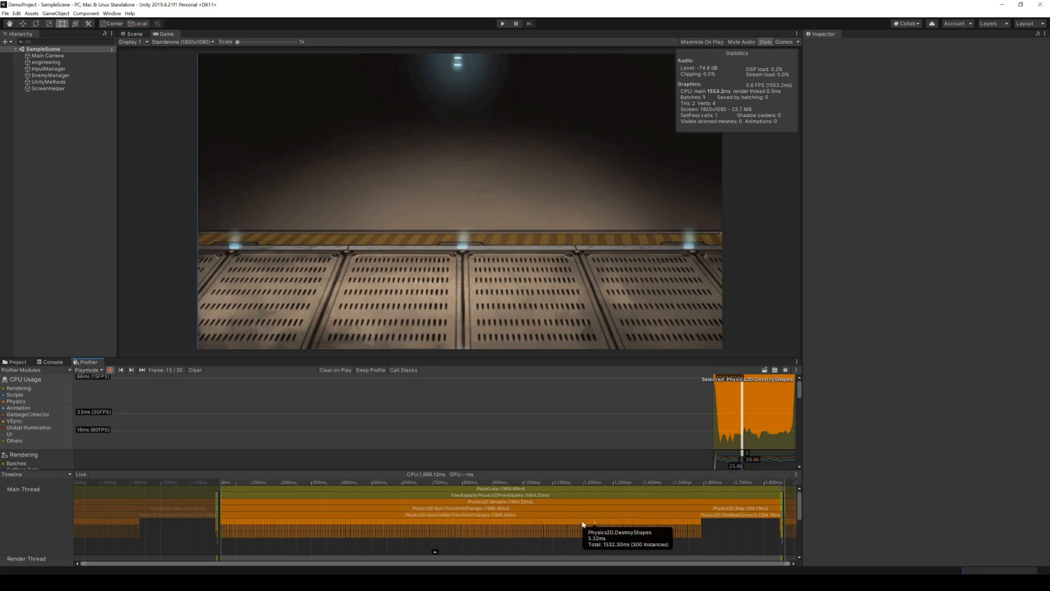
{"action": "left_click", "coordinate": [473, 532]}
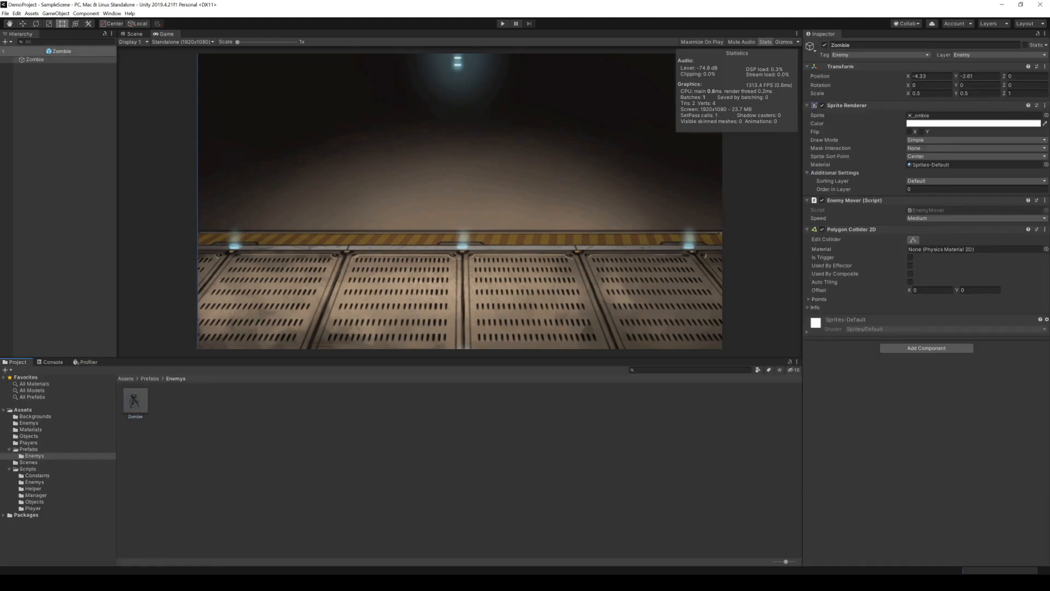
Replace the Zombie prefab's Polygon Collider 2D with a Box Collider 2D
{"action": "left_click", "coordinate": [127, 35]}
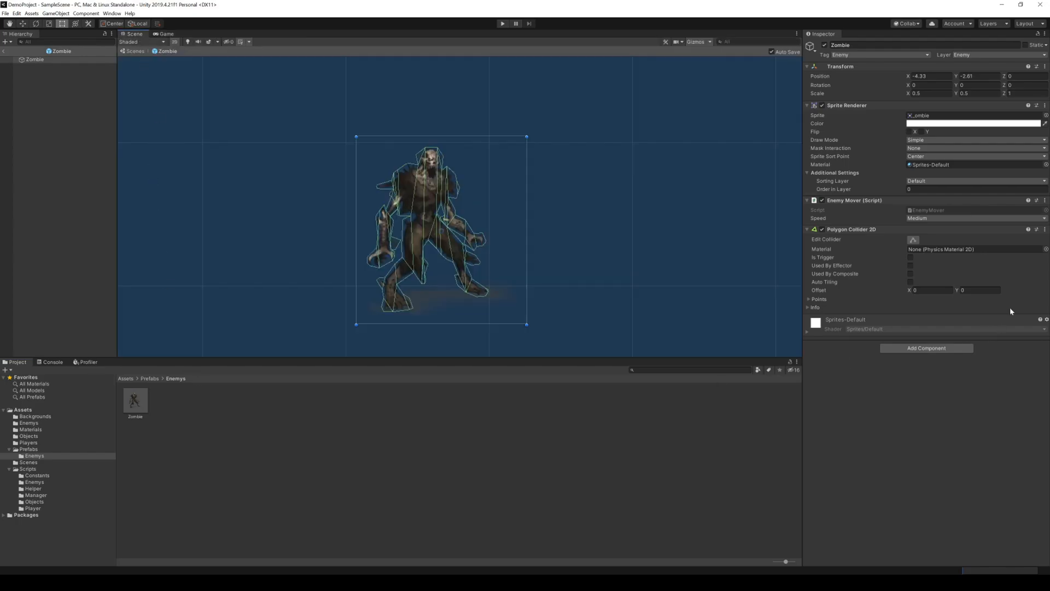
{"action": "left_click", "coordinate": [1045, 230]}
{"action": "left_click", "coordinate": [1004, 249]}
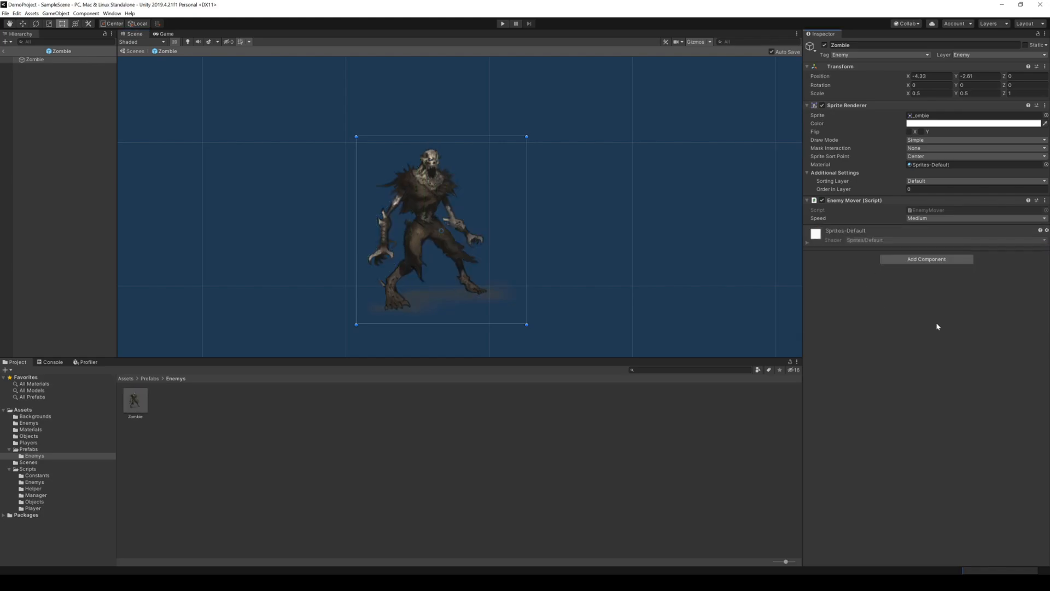
{"action": "left_click", "coordinate": [932, 259]}
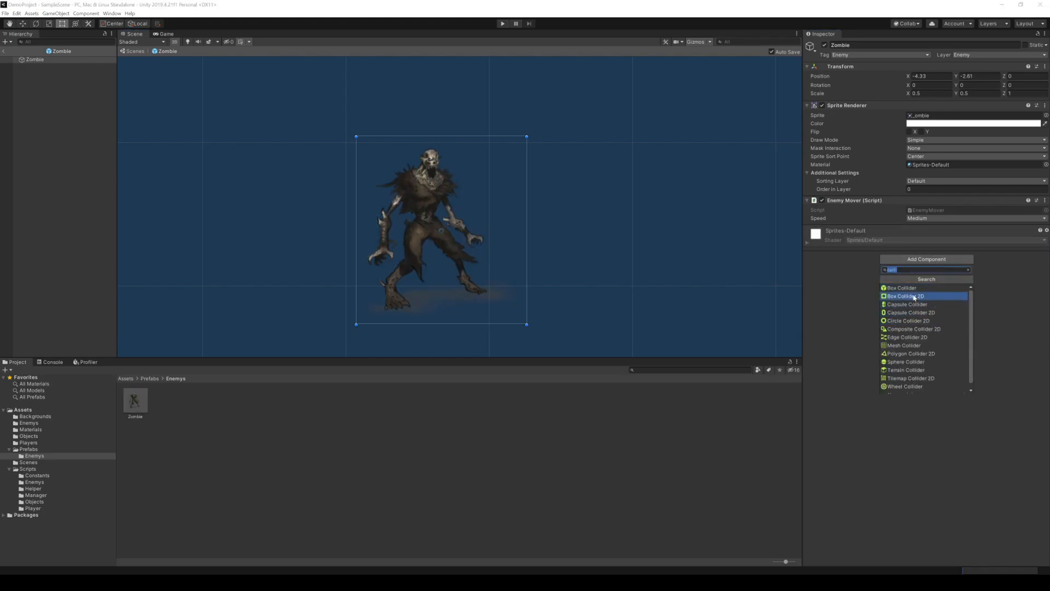
{"action": "left_click", "coordinate": [906, 297]}
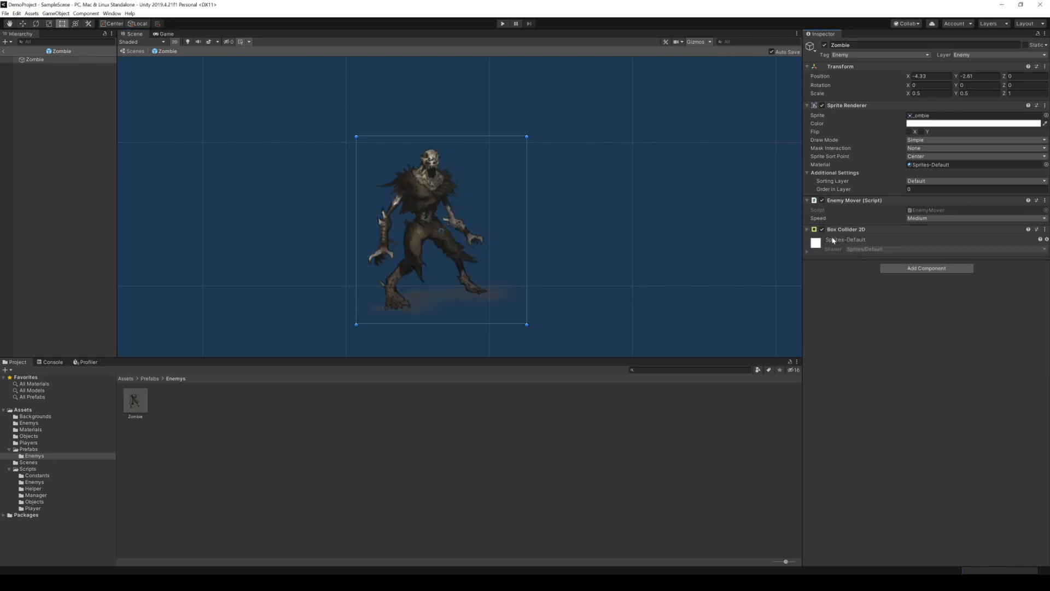
Edit the Box Collider 2D by pulling in all four edges to fit tightly around the zombie's body
{"action": "left_click", "coordinate": [912, 239]}
{"action": "left_click_drag", "start_coordinate": [527, 232], "coordinate": [473, 231]}
{"action": "left_click_drag", "start_coordinate": [415, 139], "coordinate": [414, 154]}
{"action": "left_click_drag", "start_coordinate": [355, 241], "coordinate": [381, 239]}
{"action": "left_click_drag", "start_coordinate": [426, 323], "coordinate": [427, 309]}
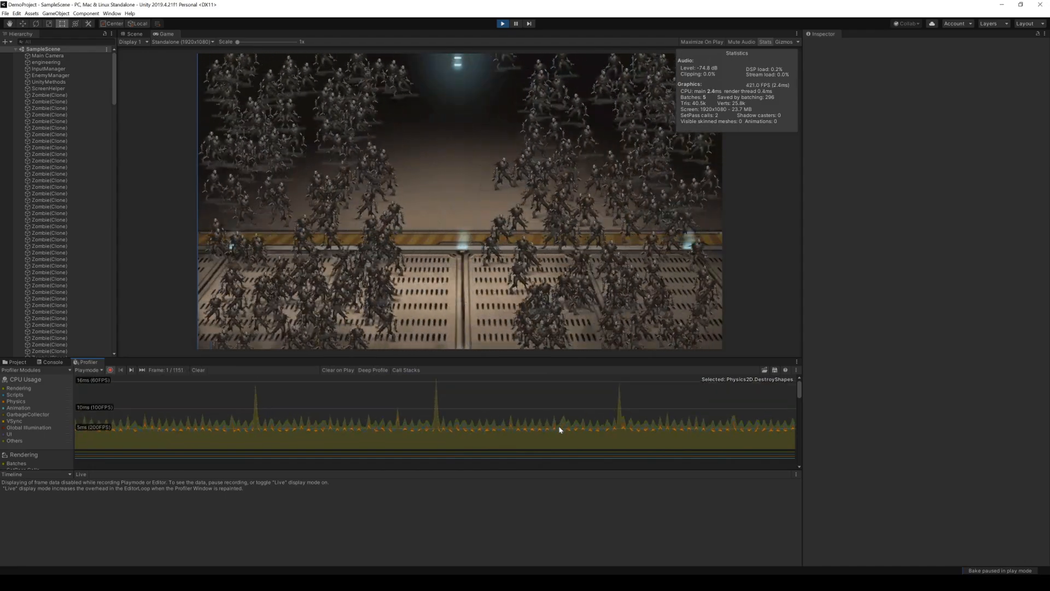
Stop the game and examine the Physics2D samples of a mid-recording spike frame, including BoxColliderPrepareShapes and SyncTransformChanges
{"action": "left_click", "coordinate": [502, 23]}
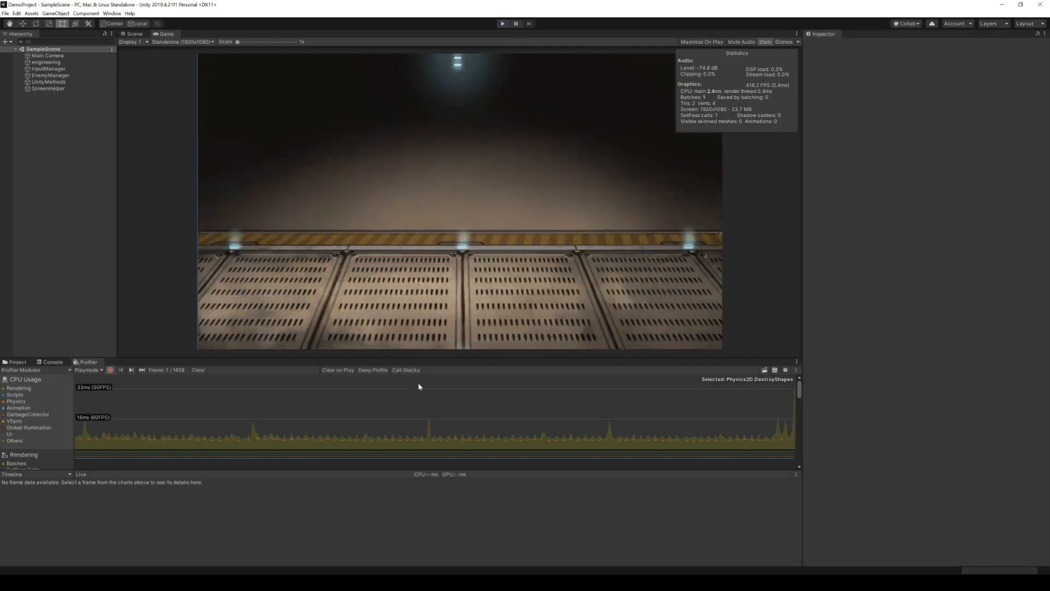
{"action": "left_click", "coordinate": [429, 445]}
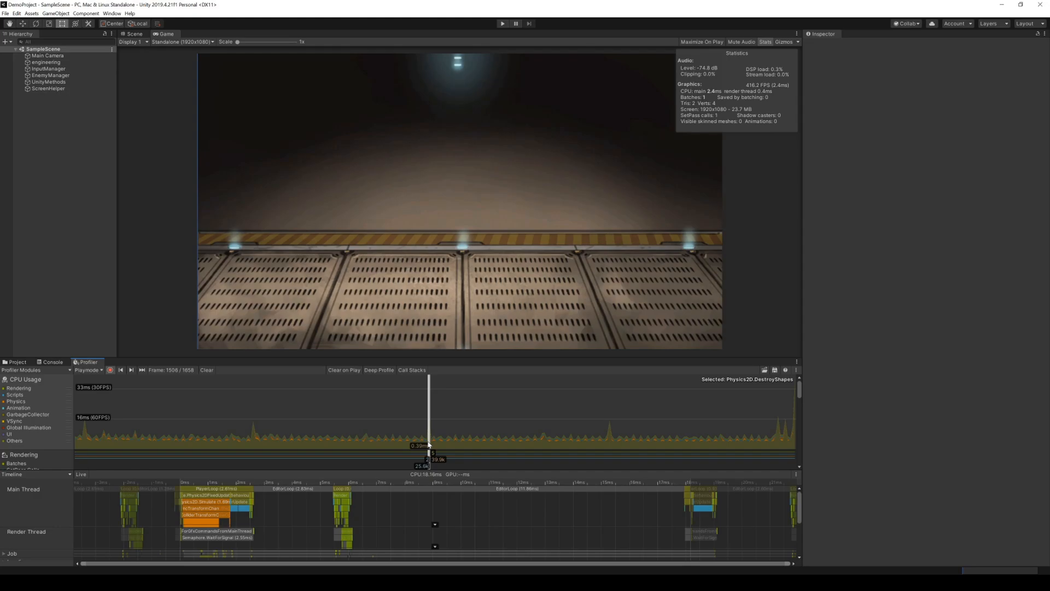
{"action": "scroll", "coordinate": [209, 520], "scroll_direction": "up", "scroll_amount": 10}
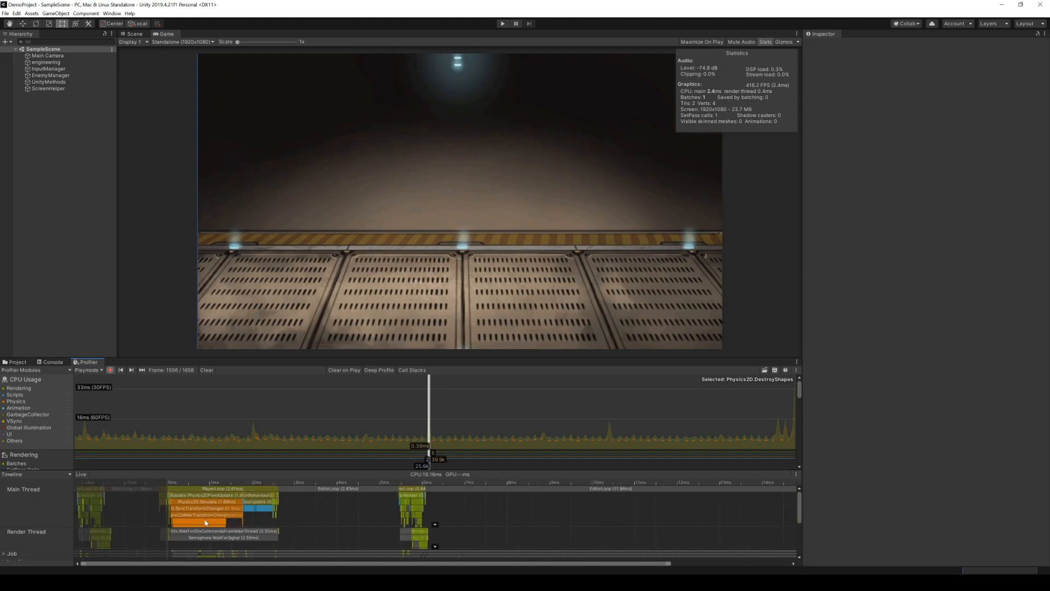
{"action": "scroll", "coordinate": [207, 522], "scroll_direction": "up", "scroll_amount": 1}
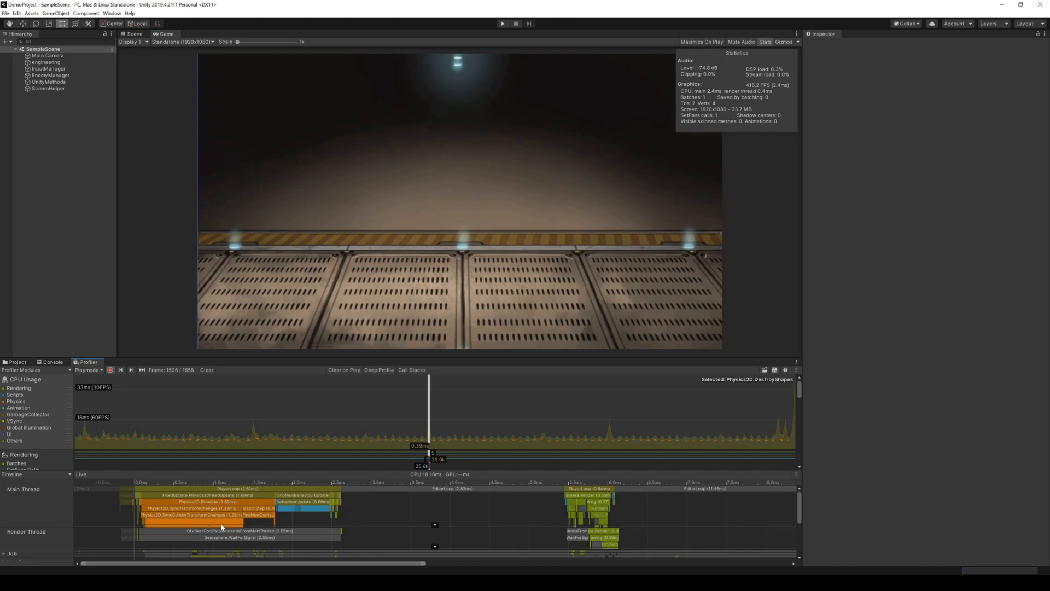
{"action": "left_click", "coordinate": [205, 525]}
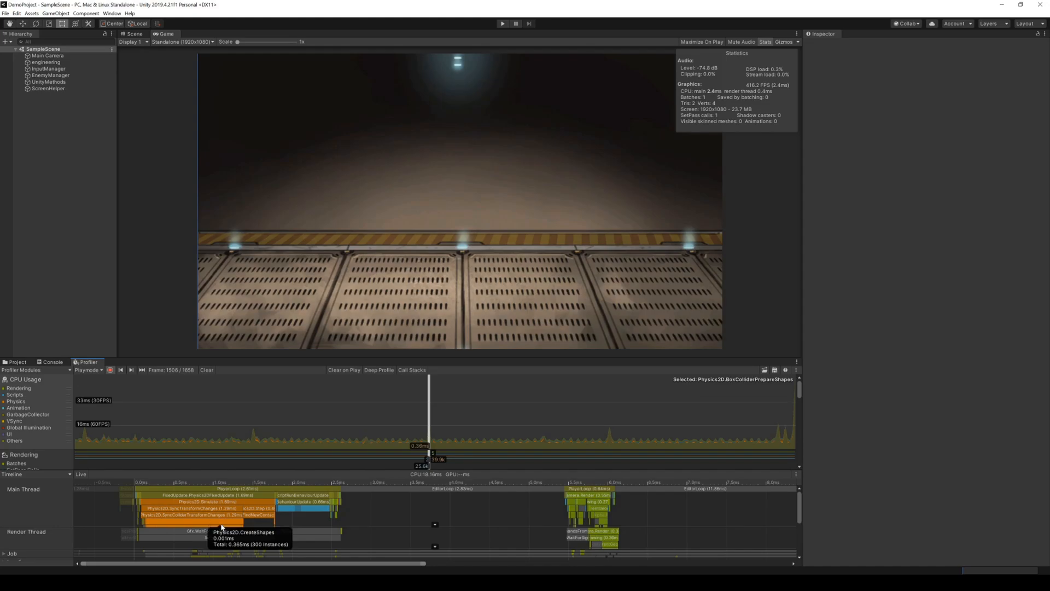
{"action": "left_click", "coordinate": [189, 516]}
{"action": "left_click", "coordinate": [193, 509]}
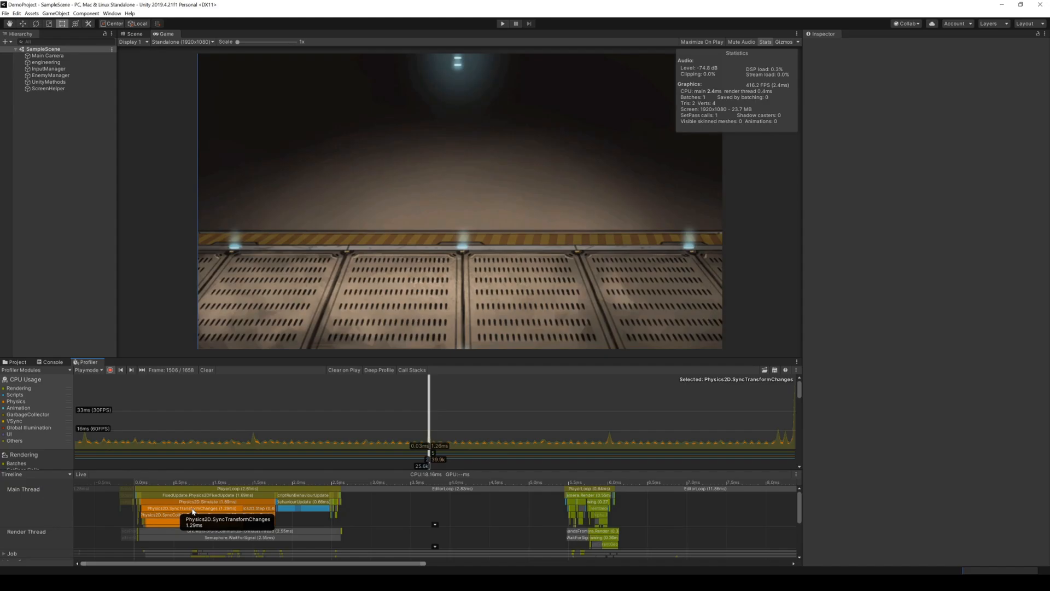